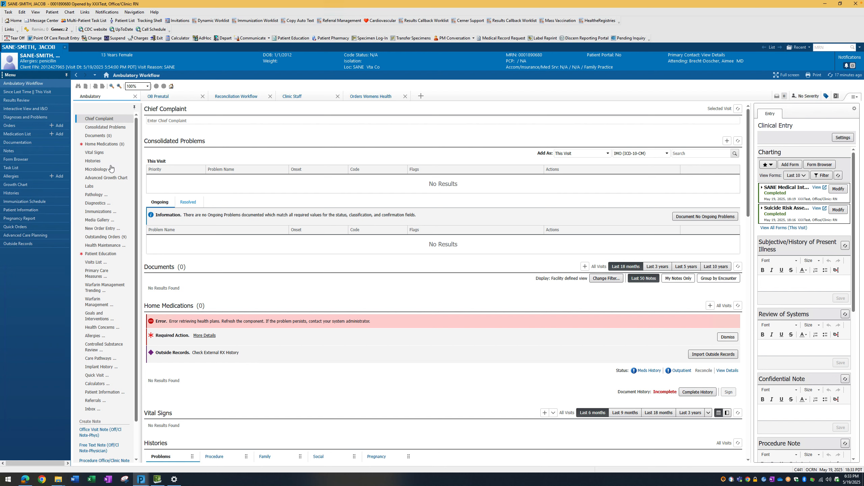
- Search patient education for "sane" and add SANE Aftercare Instructions Abbreviated (CUSTOM) to the visit
left_click(107, 256)
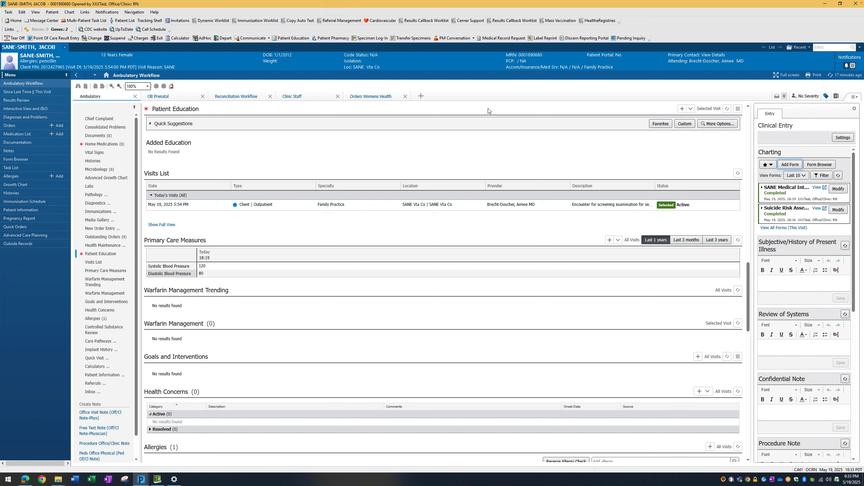
left_click(682, 111)
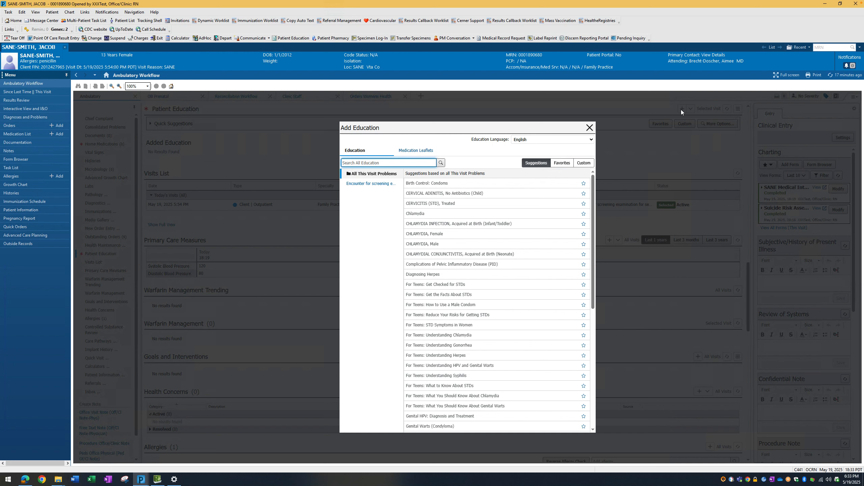
type("sane")
key("Return")
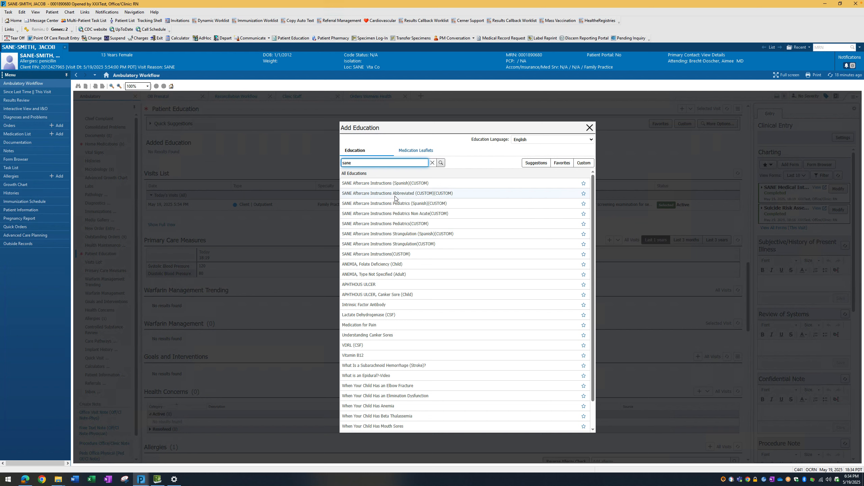
left_click(363, 194)
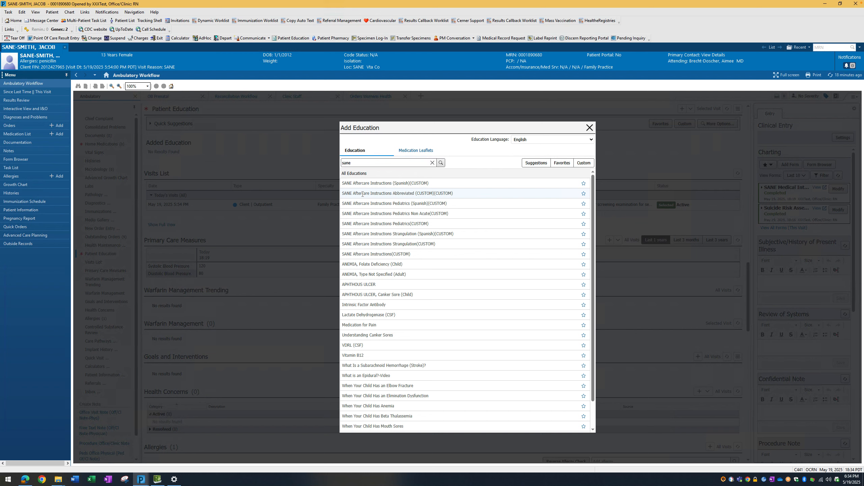
left_click(362, 194)
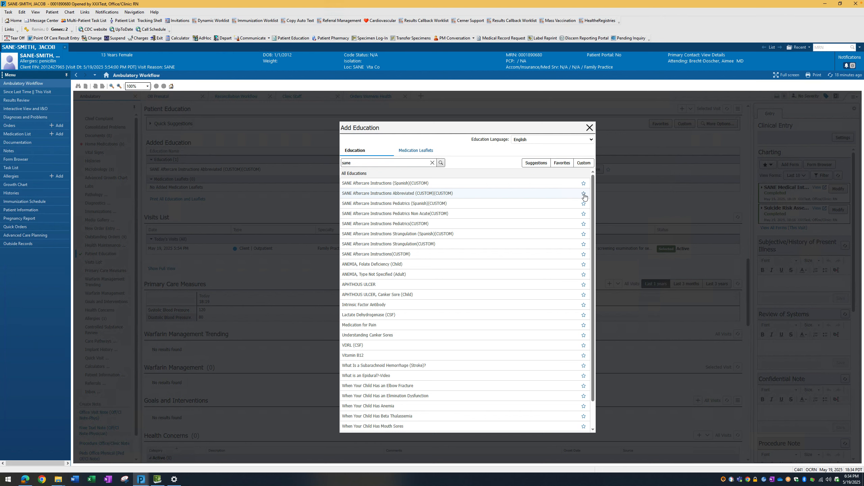
left_click(589, 128)
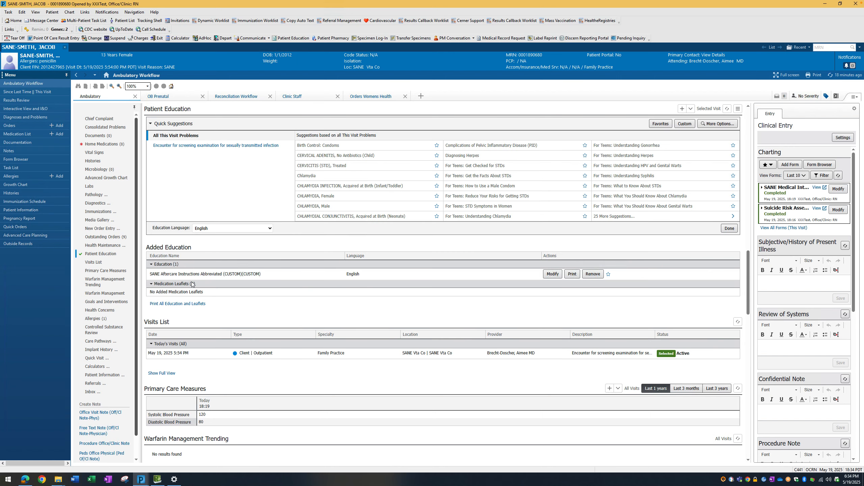
- Open the added aftercare instructions for editing and replace the blank after "Your Kit reference number is" with the kit reference number
left_click(552, 276)
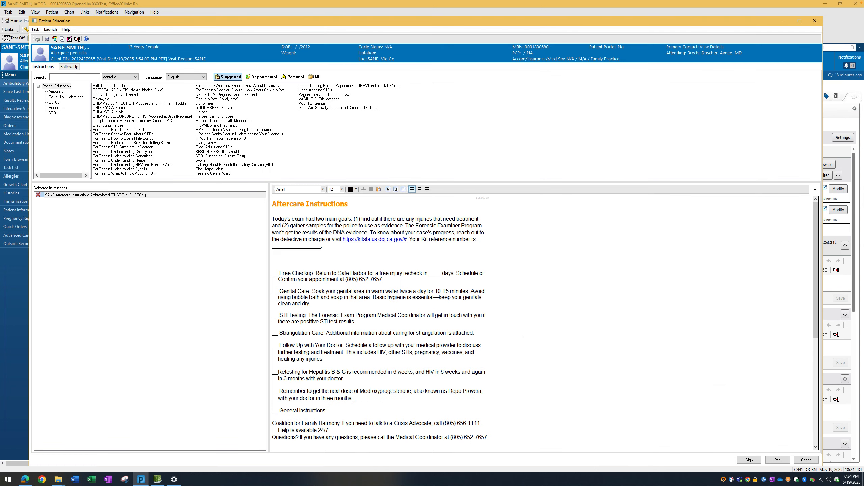
scroll(522, 335, "down", 3)
scroll(517, 336, "up", 2)
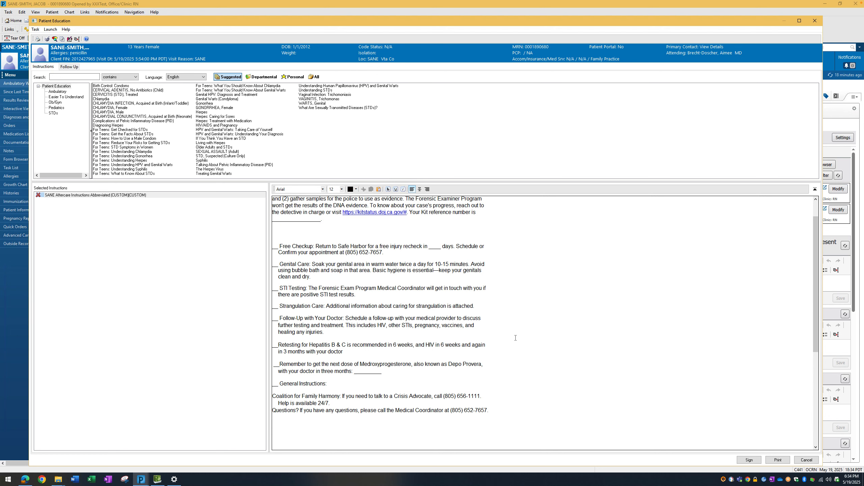
scroll(515, 337, "up", 2)
left_click_drag(322, 248, 265, 248)
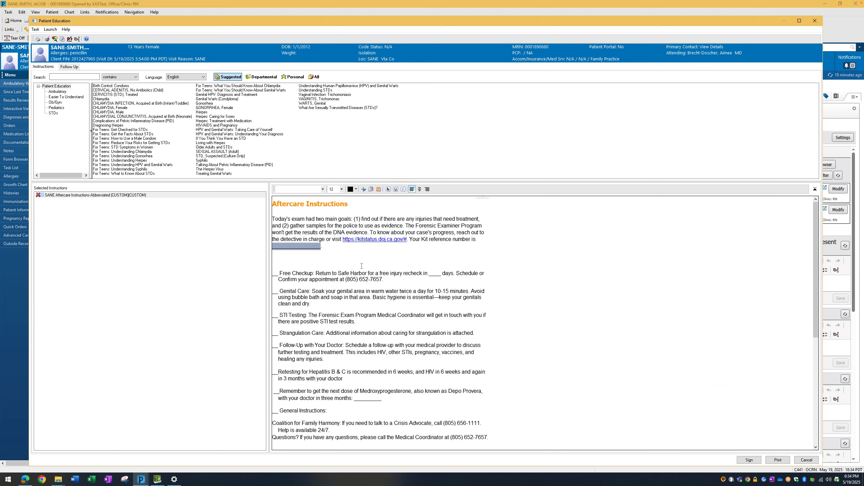
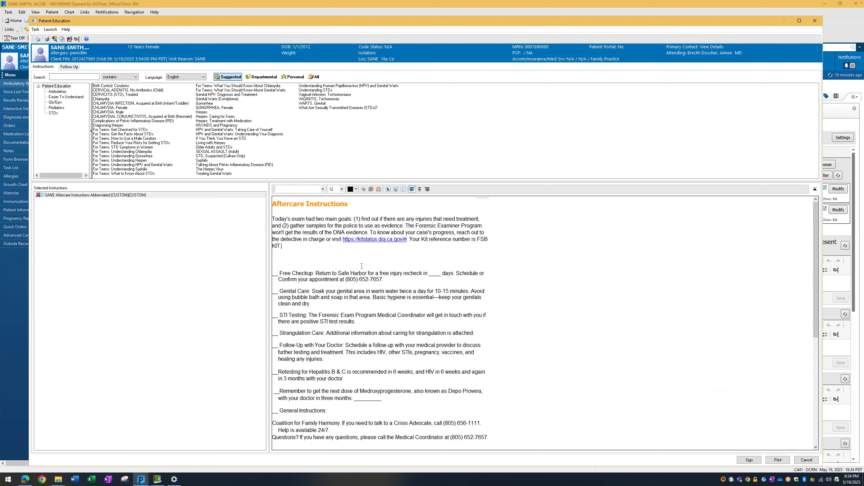
- Make the entered kit reference number bold in the aftercare instructions
left_click(318, 254)
left_click_drag(288, 246, 477, 241)
left_click(388, 190)
left_click(529, 259)
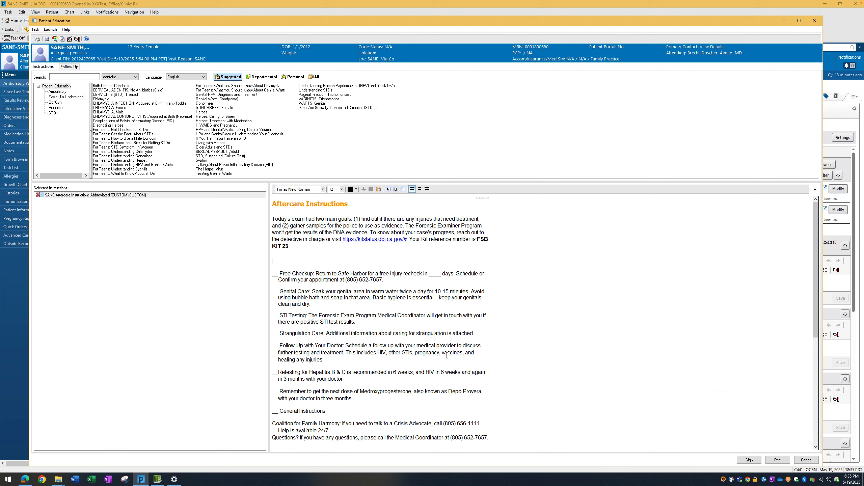
- Delete the Free Checkup item about the injury recheck appointment, including its leftover blank lines
scroll(501, 290, "down", 3)
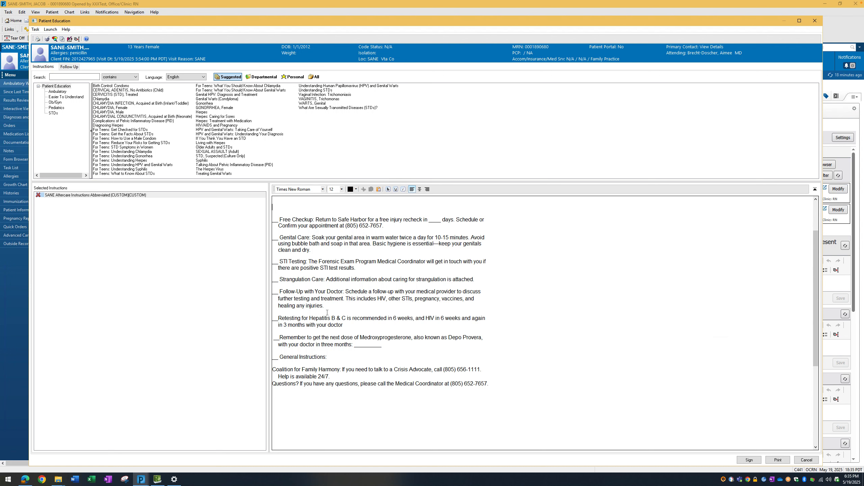
scroll(327, 313, "up", 1)
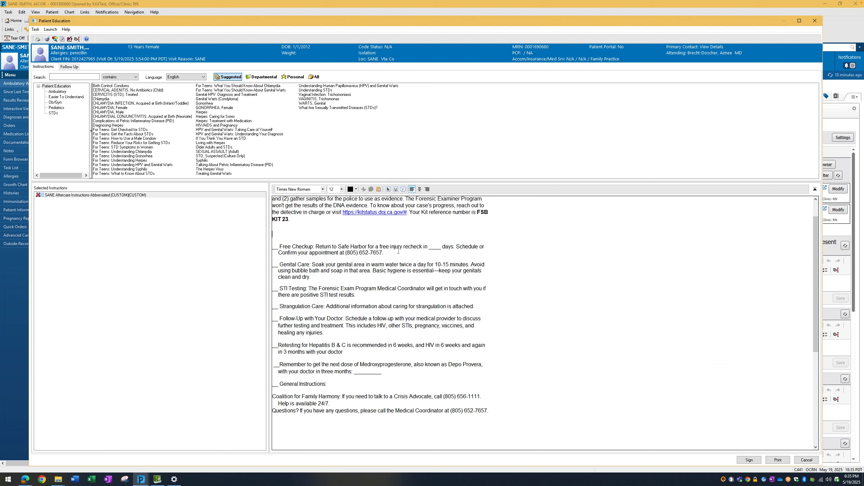
left_click_drag(393, 252, 225, 255)
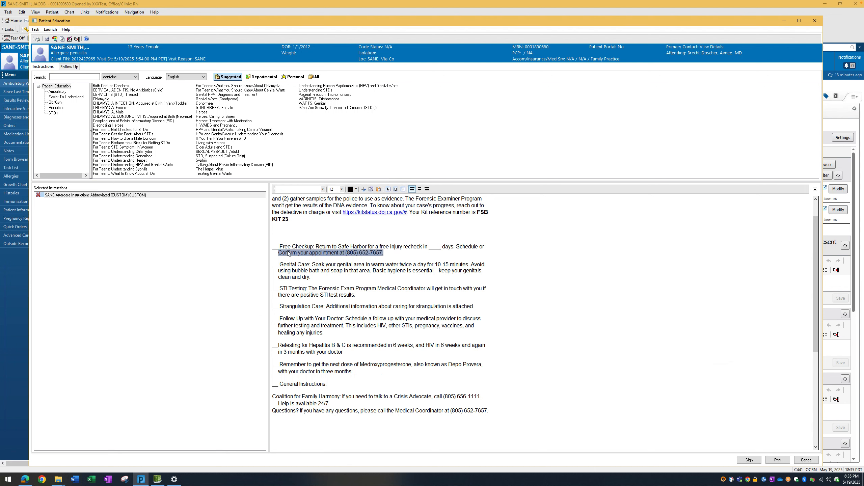
left_click(429, 252)
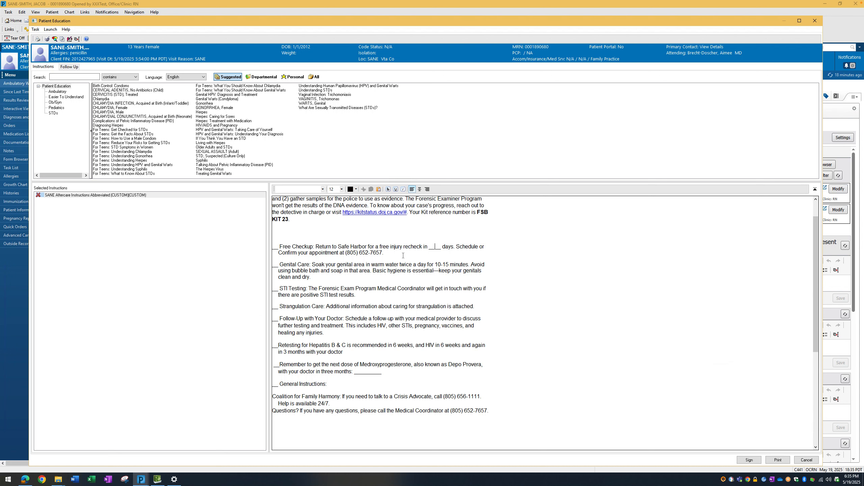
left_click_drag(384, 253, 266, 246)
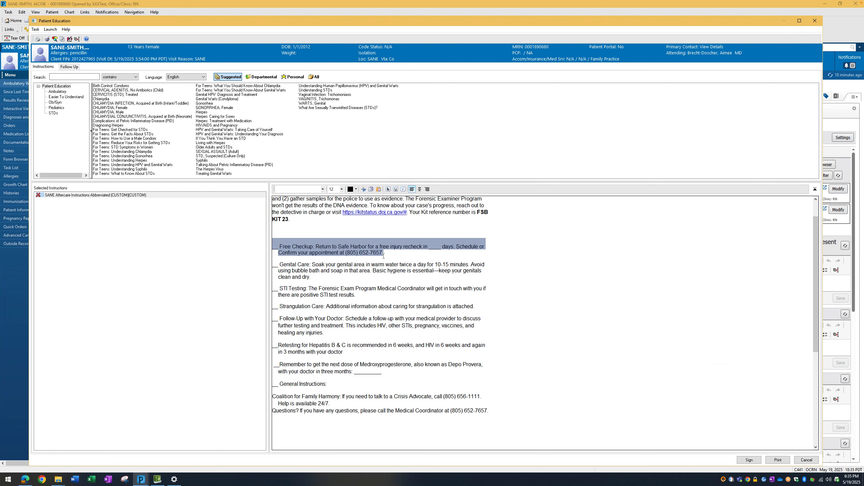
key("Delete")
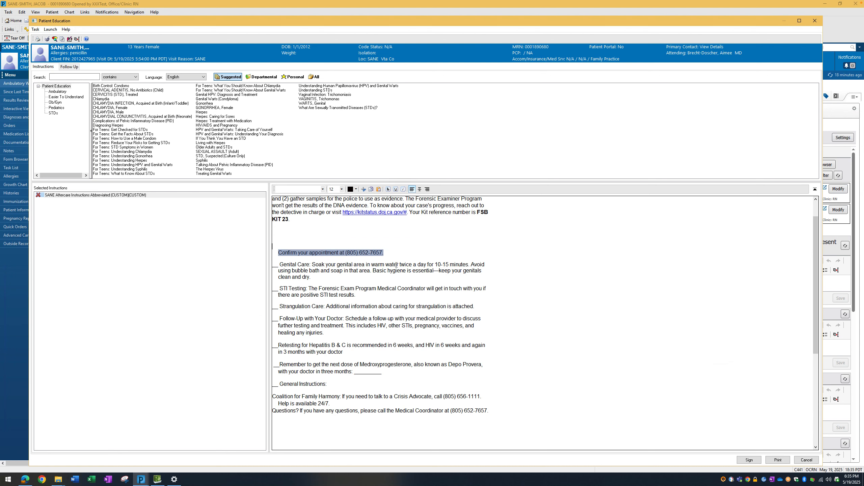
key("BackSpace")
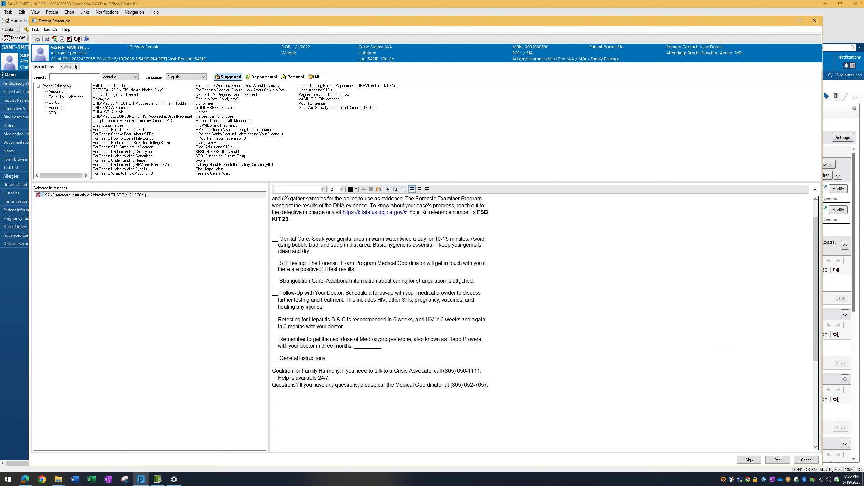
- Delete the Strangulation Care item and the empty line it leaves
left_click_drag(476, 282, 267, 285)
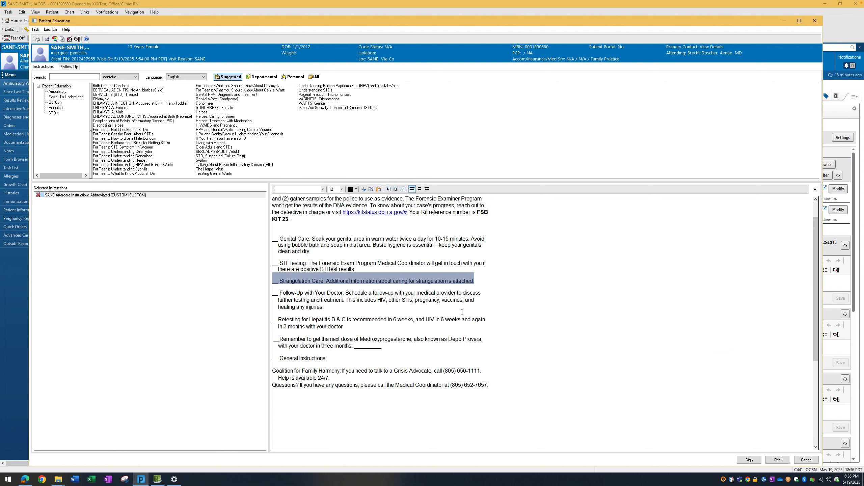
key("Delete")
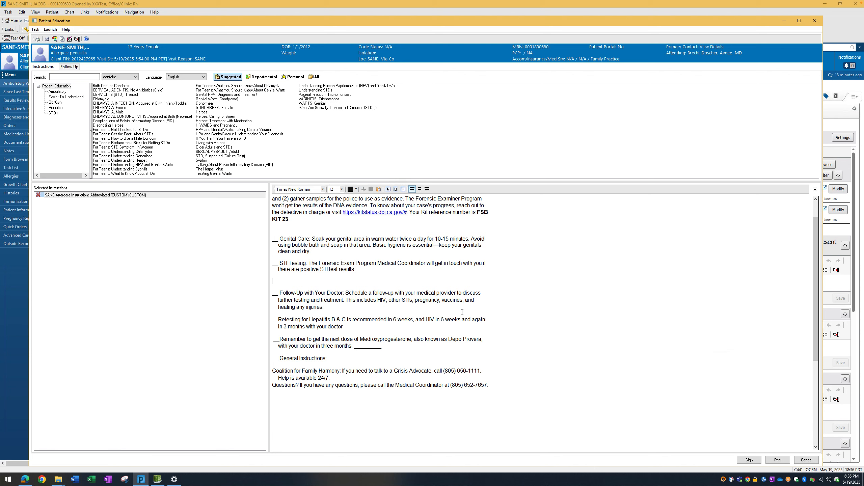
key("BackSpace")
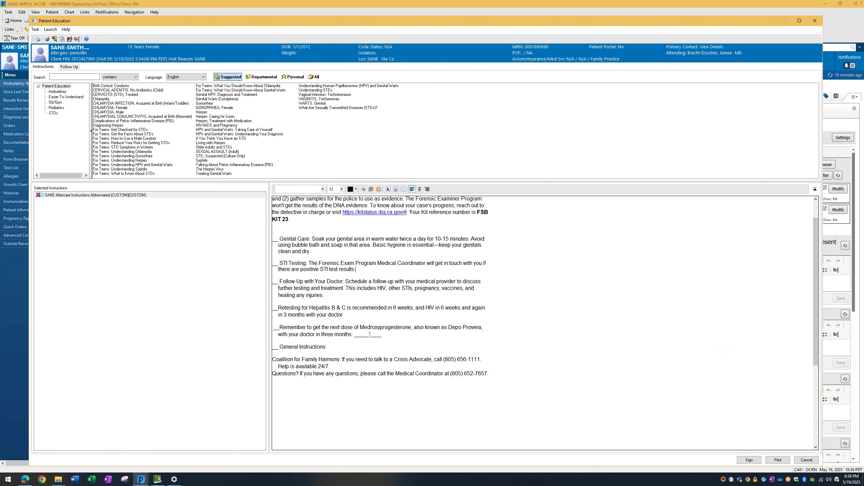
- Delete the reminder about the next Medroxyprogesterone (Depo Provera) dose and close up the remaining gap
left_click_drag(392, 336, 264, 331)
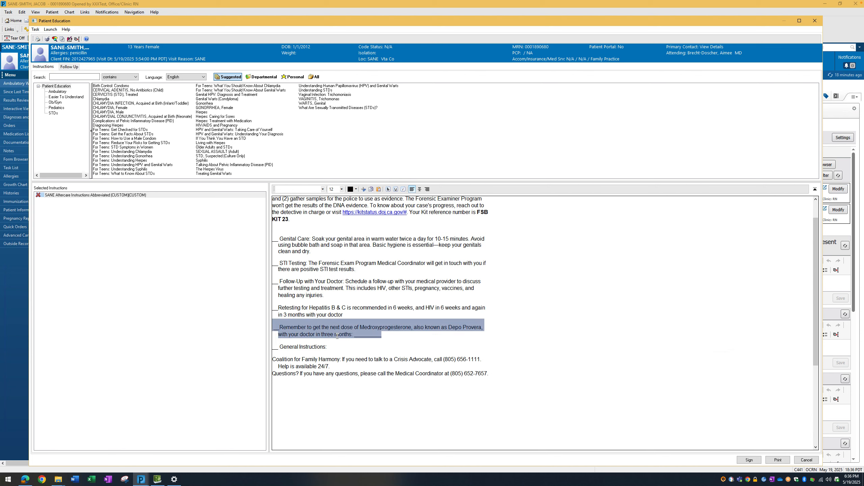
key("Delete")
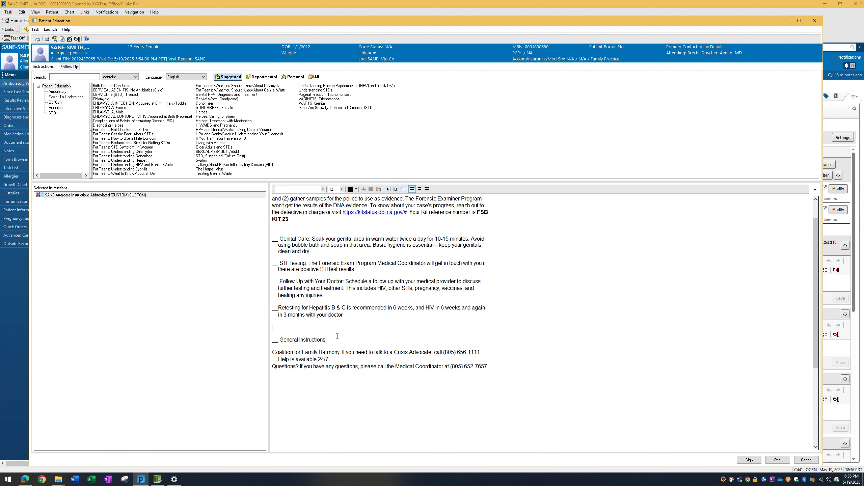
key("BackSpace")
- Delete the General Instructions line and its empty line above the crisis advocate contact information
left_click(329, 325)
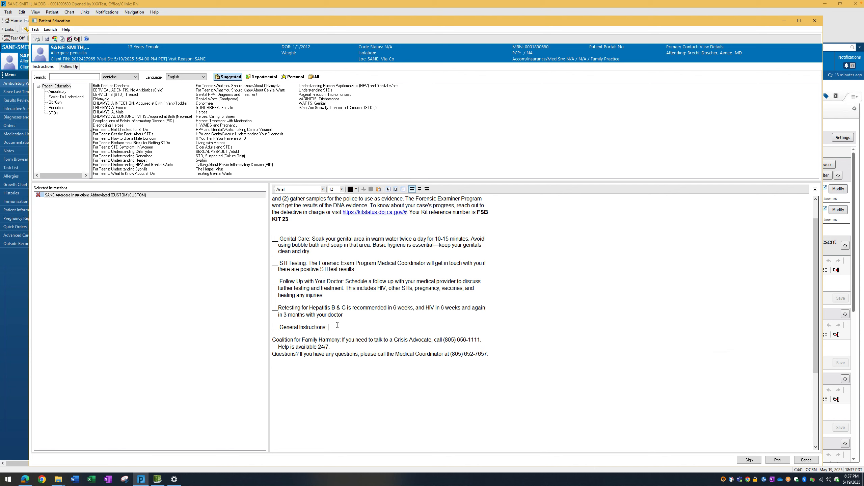
left_click_drag(332, 326, 270, 329)
key("BackSpace")
key("BackSpace")
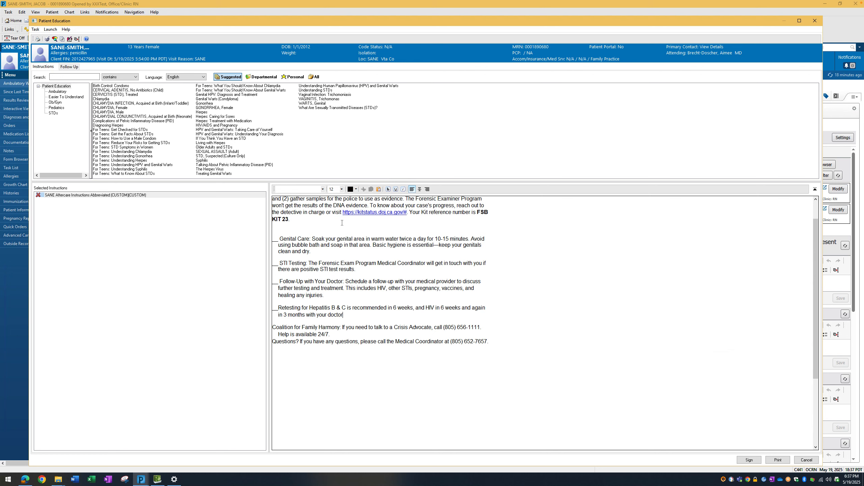
- Sign the edited aftercare instructions and print them from the visit's added education
scroll(555, 340, "up", 1)
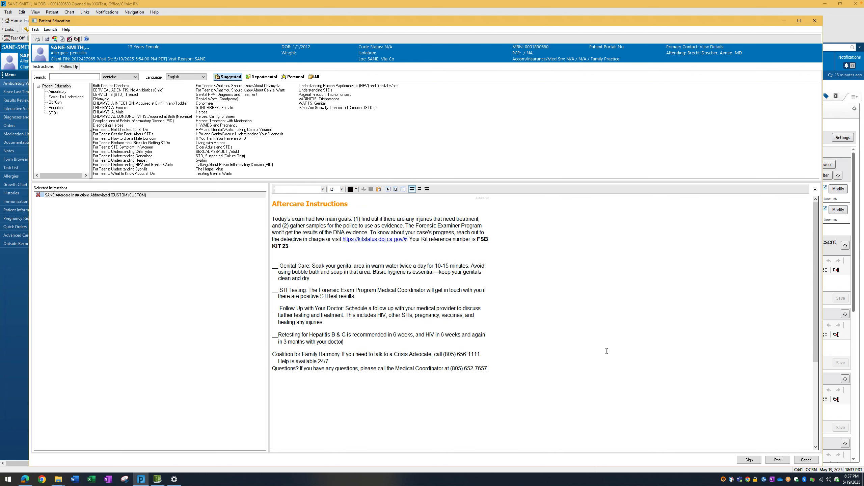
left_click(750, 460)
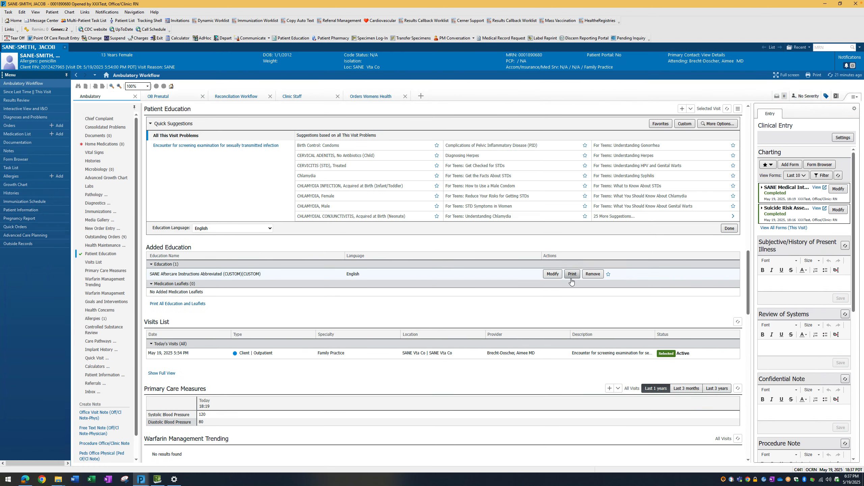
left_click(572, 279)
- Open the Depart Process and review the clinical summary from vital signs through orders, medications and the aftercare instructions
left_click(225, 39)
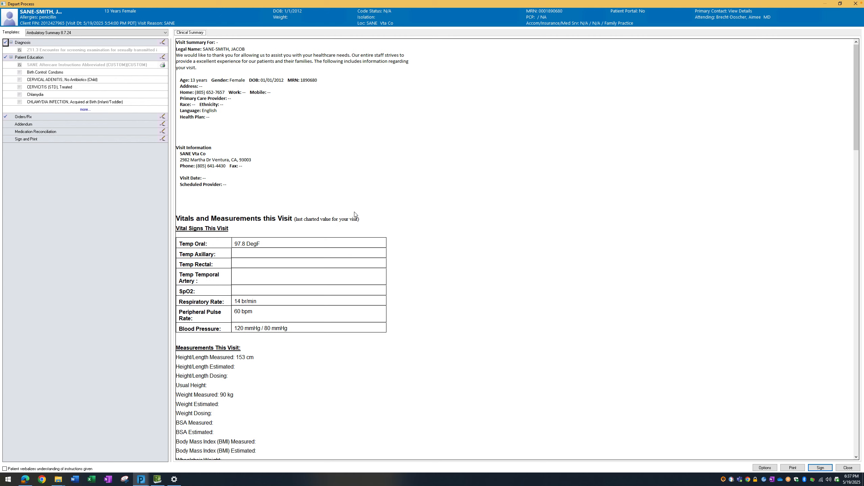
scroll(439, 230, "down", 3)
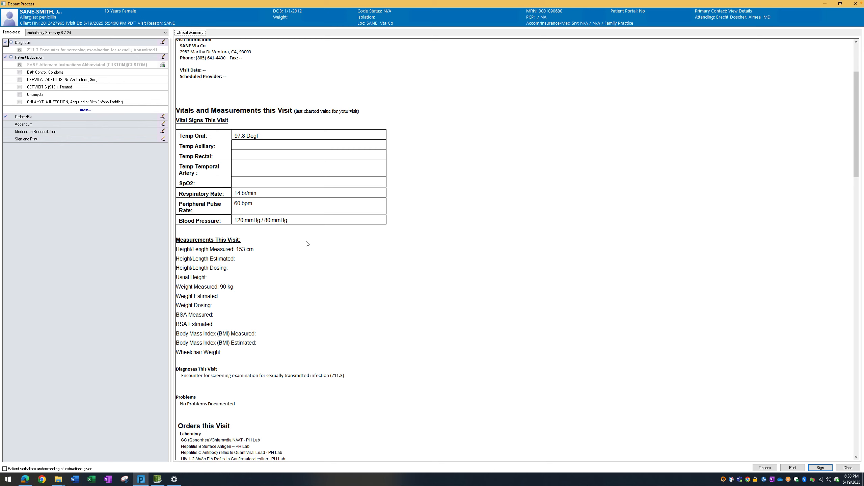
scroll(316, 221, "down", 1)
scroll(316, 222, "down", 2)
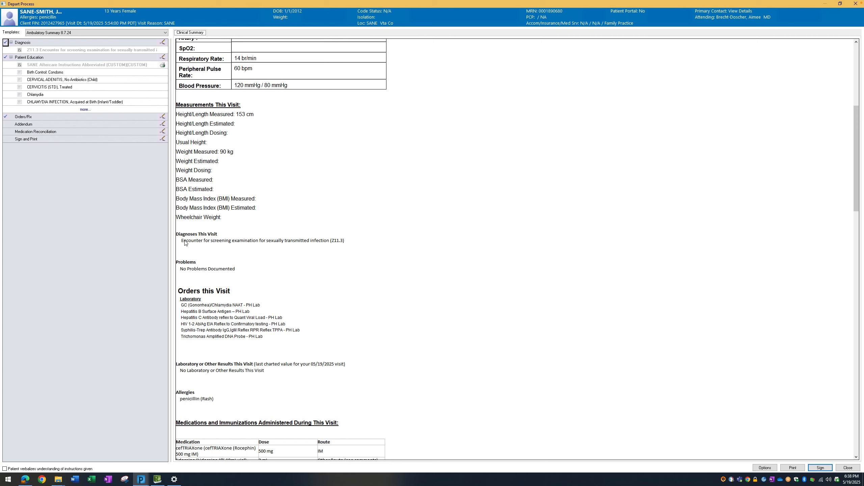
scroll(342, 252, "down", 3)
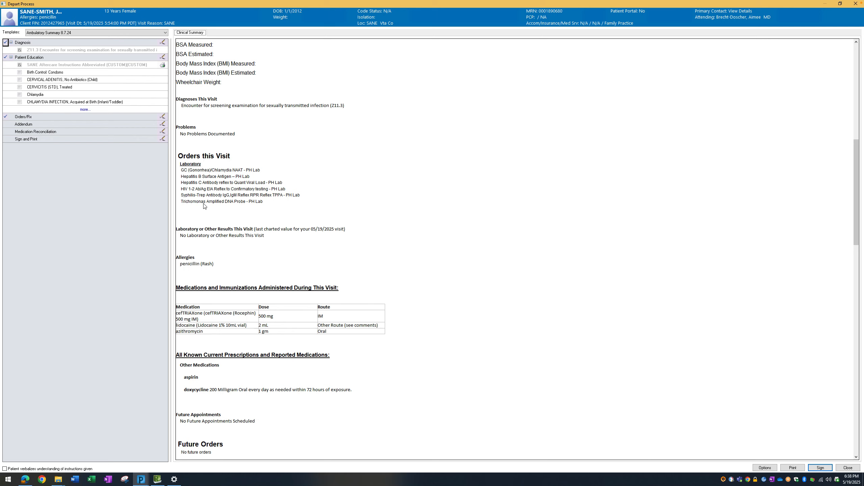
scroll(204, 202, "down", 3)
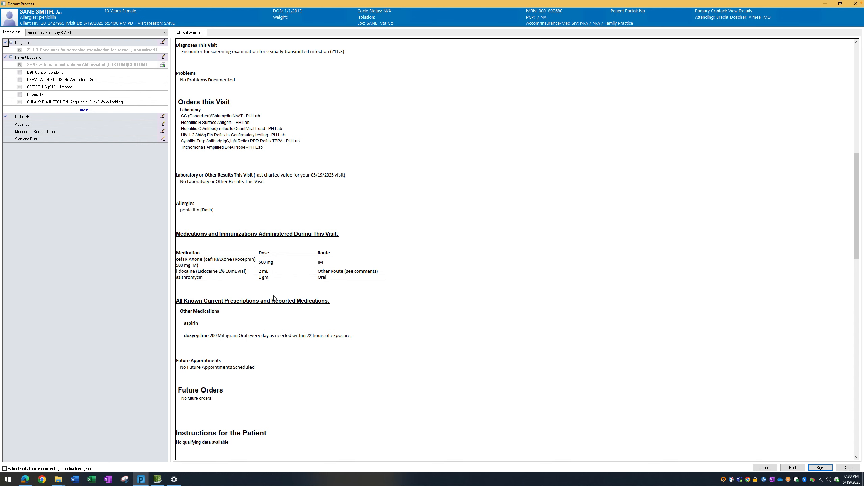
scroll(272, 295, "down", 3)
scroll(274, 295, "down", 3)
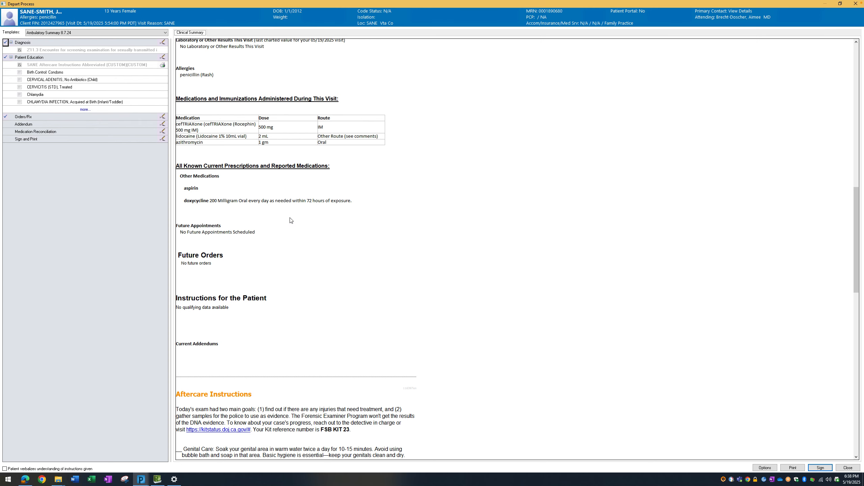
scroll(292, 220, "down", 5)
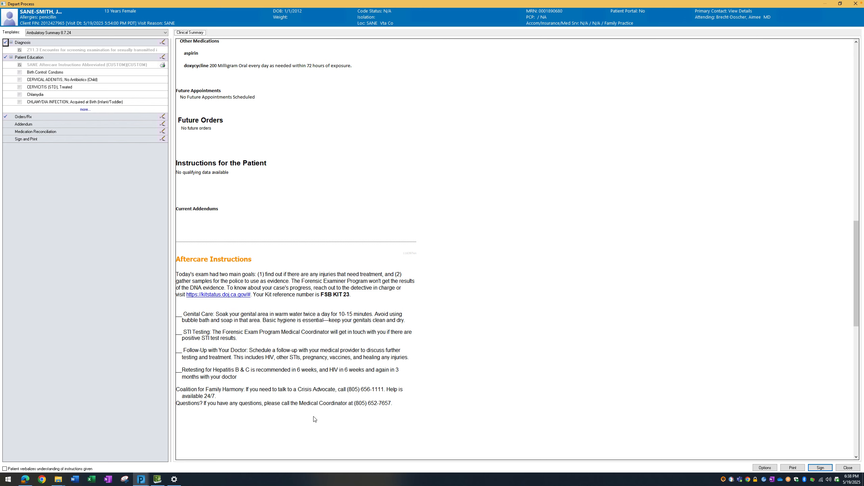
- Check the clinical summary from the aftercare instructions through the charity care information, and print the summary
scroll(283, 335, "down", 3)
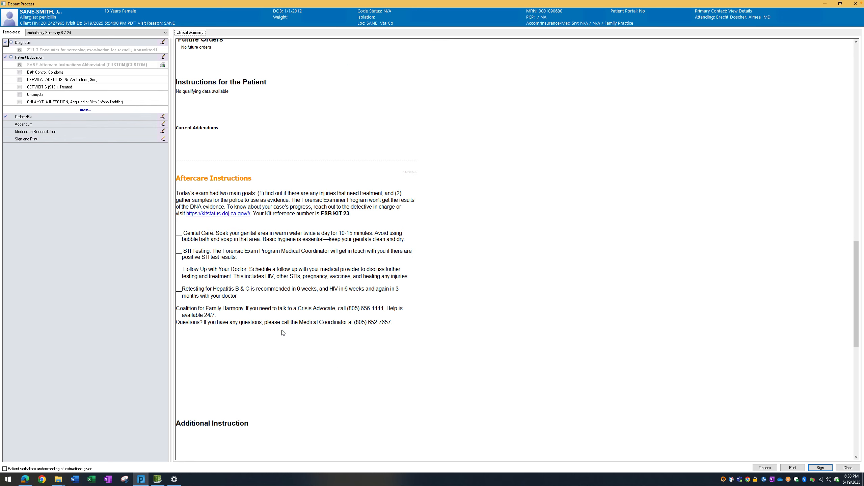
scroll(283, 332, "down", 4)
scroll(277, 323, "down", 5)
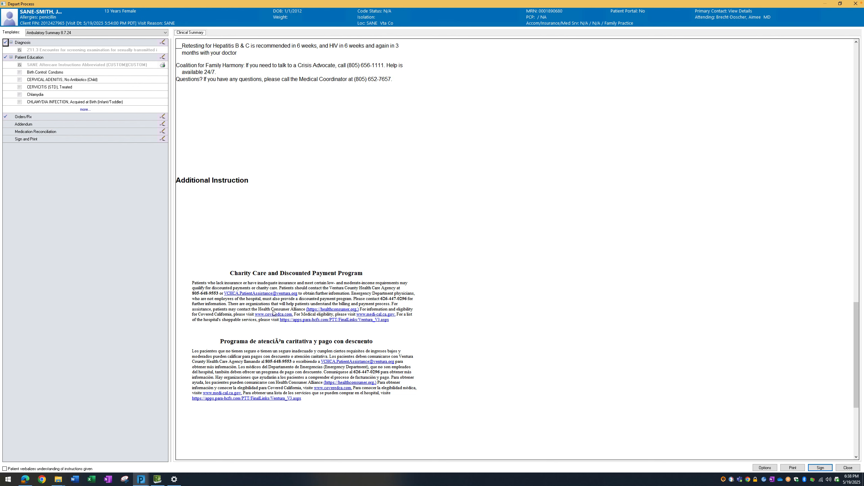
scroll(273, 314, "down", 2)
scroll(272, 313, "up", 10)
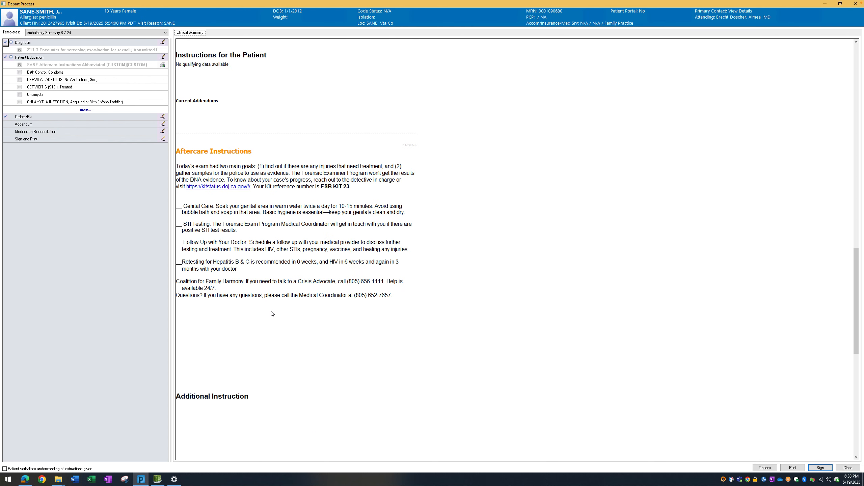
scroll(272, 313, "up", 8)
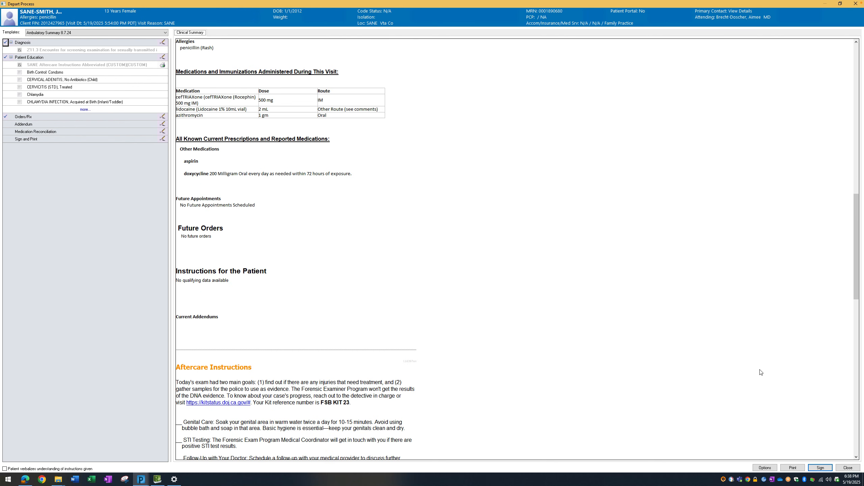
left_click(793, 468)
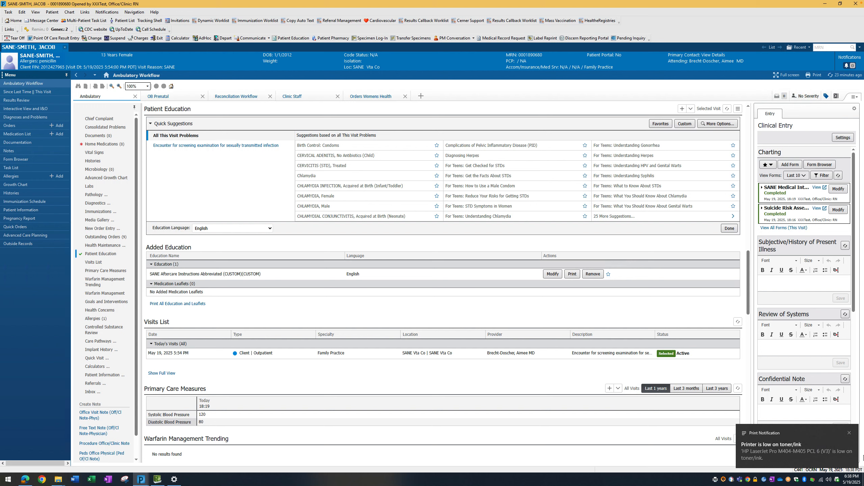
scroll(245, 135, "up", 1)
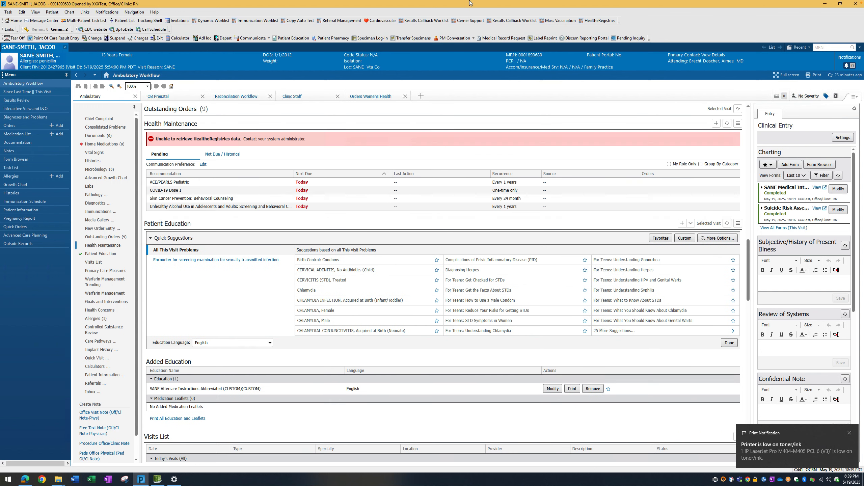
mouse_move(470, 2)
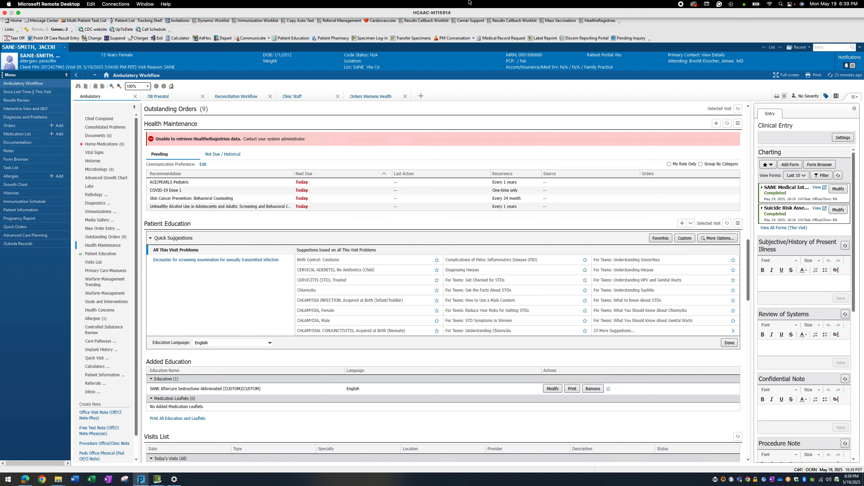